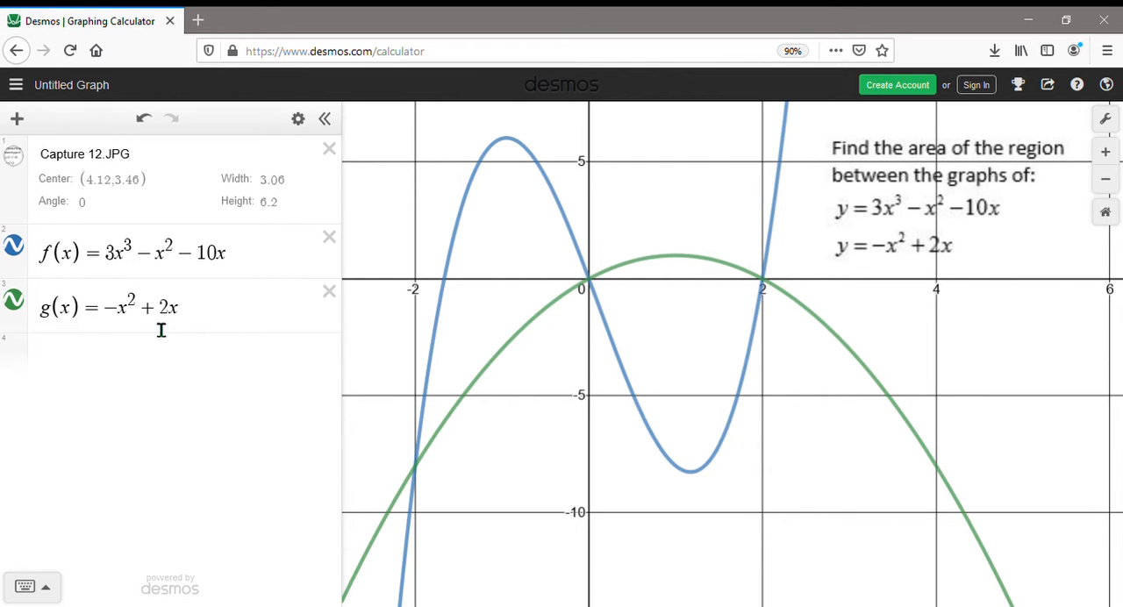
Step: Plot the curves' leftmost intersection as the point (-2,-8) in a new expression and show its coordinate label
{"action": "left_click_drag", "start_coordinate": [793, 506], "coordinate": [798, 497]}
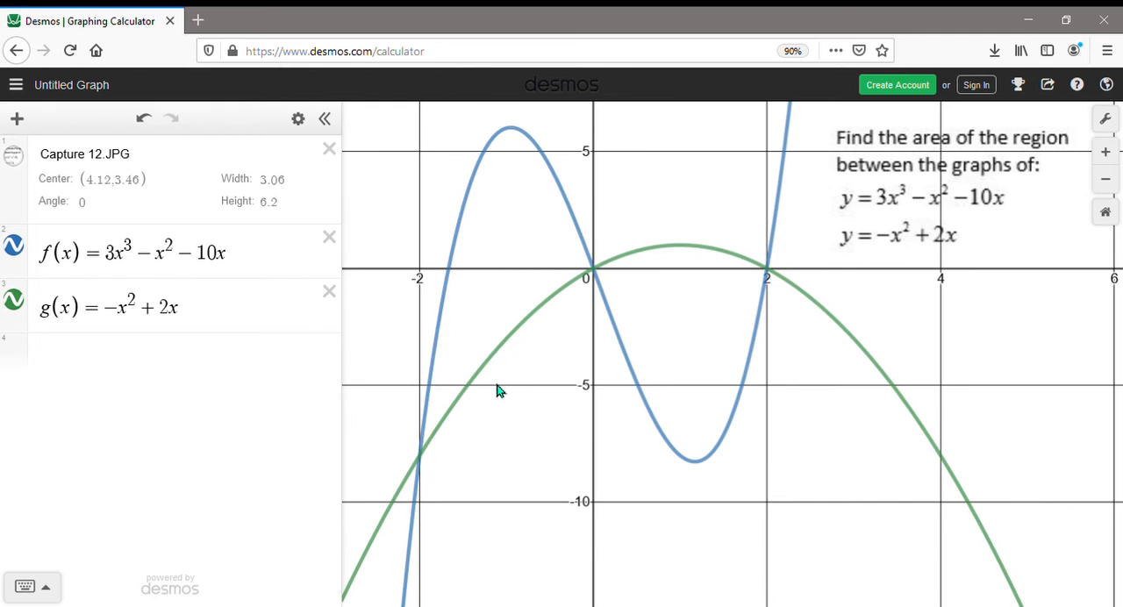
{"action": "left_click", "coordinate": [499, 352]}
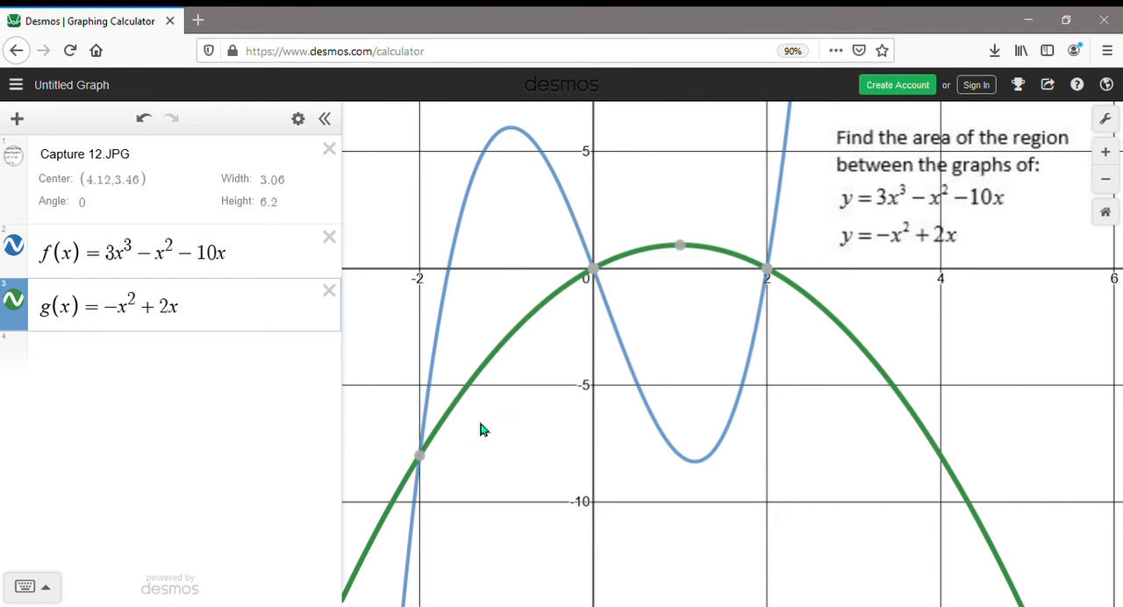
{"action": "left_click", "coordinate": [419, 456]}
{"action": "left_click", "coordinate": [82, 362]}
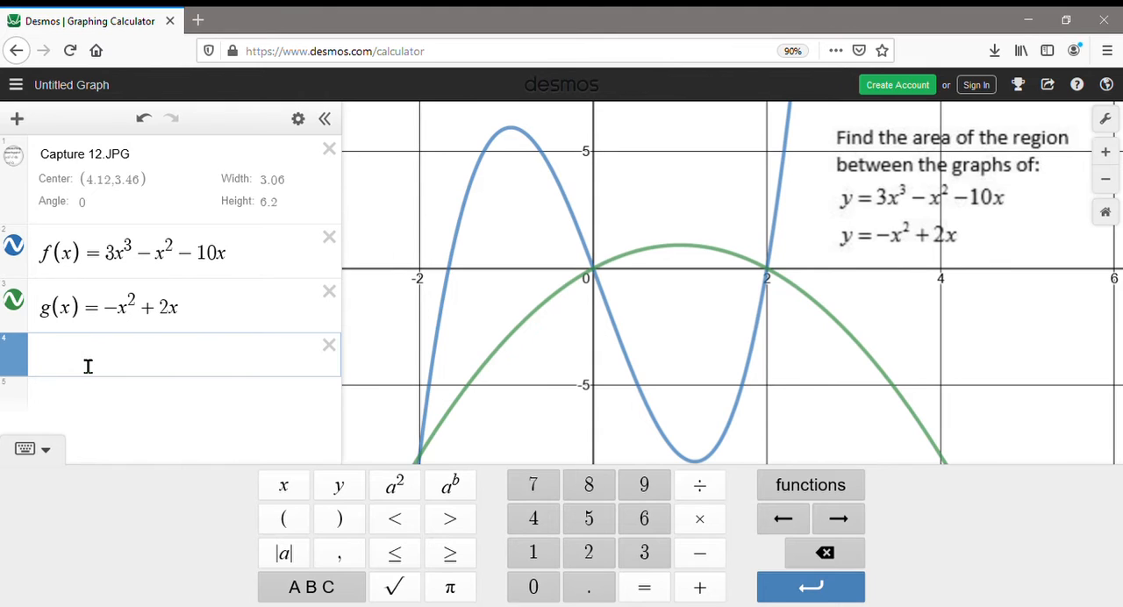
{"action": "type", "text": "(-"}
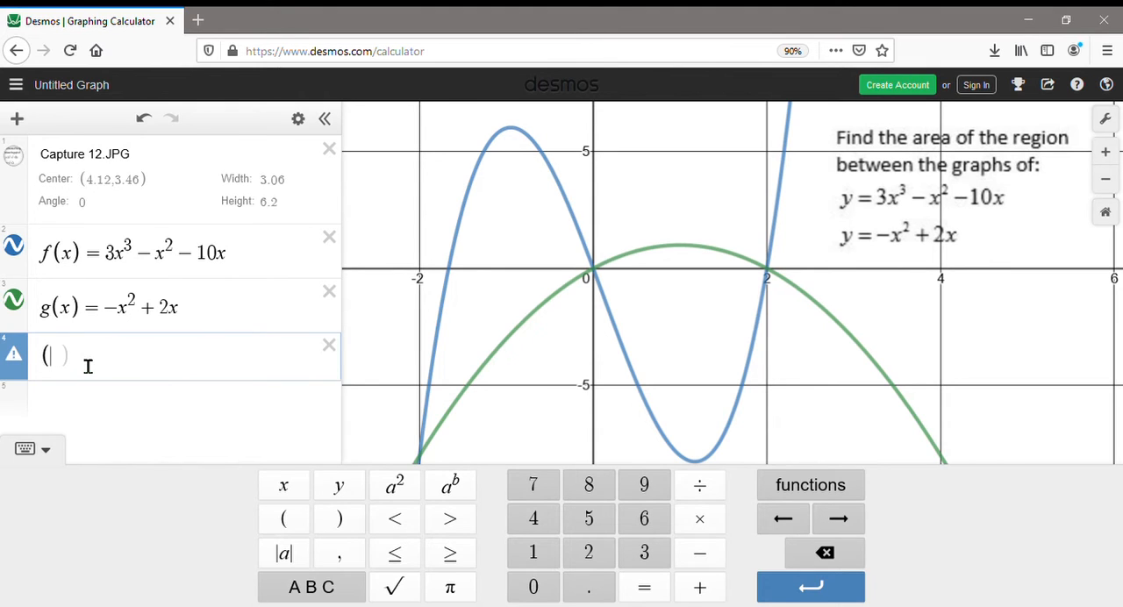
{"action": "type", "text": "2,-8"}
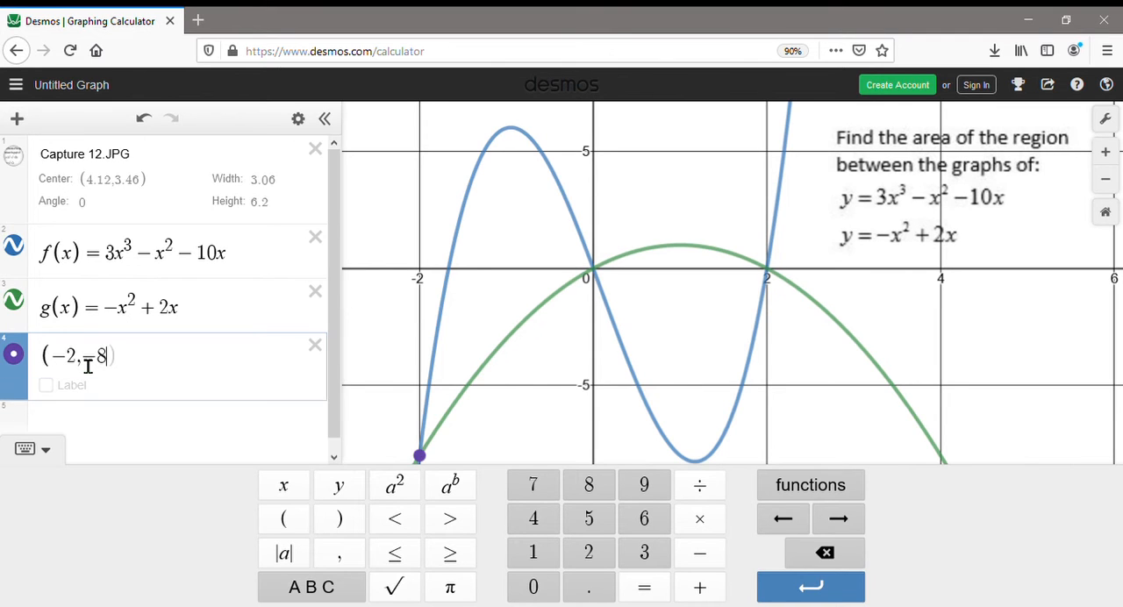
{"action": "type", "text": ")"}
{"action": "left_click", "coordinate": [48, 387]}
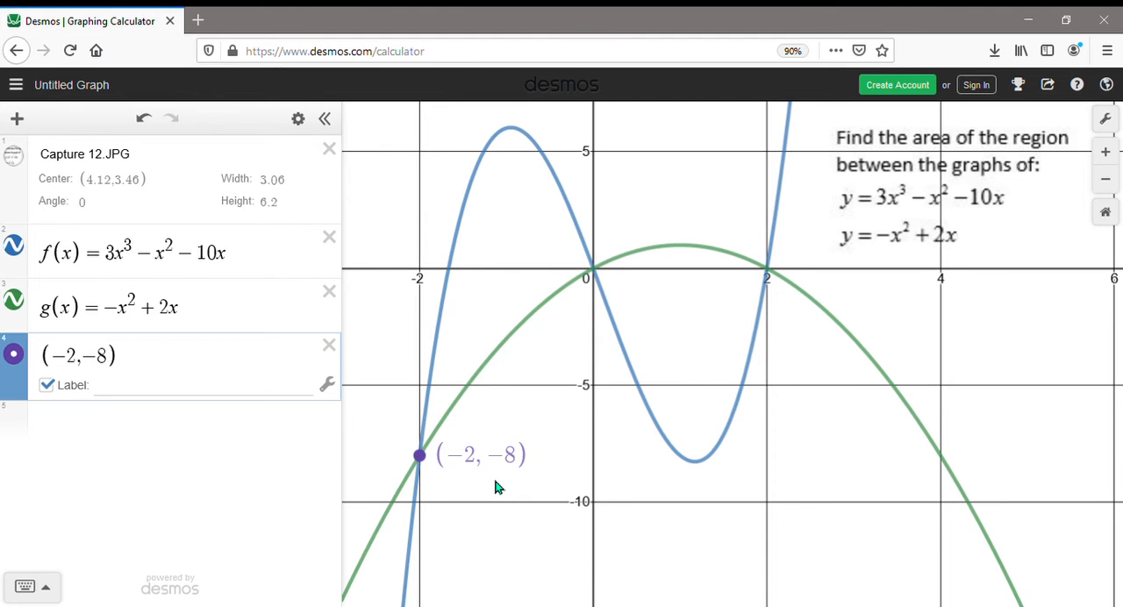
Step: Insert a definite integral with limits from -2 to 0 in a new expression below the point
{"action": "left_click", "coordinate": [87, 444]}
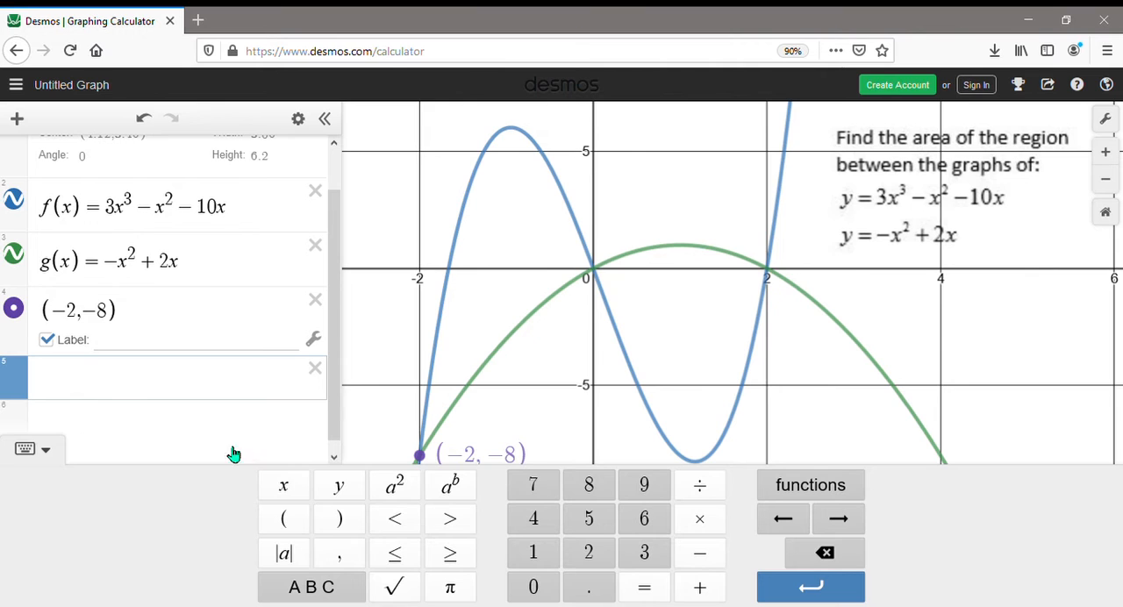
{"action": "left_click", "coordinate": [834, 489]}
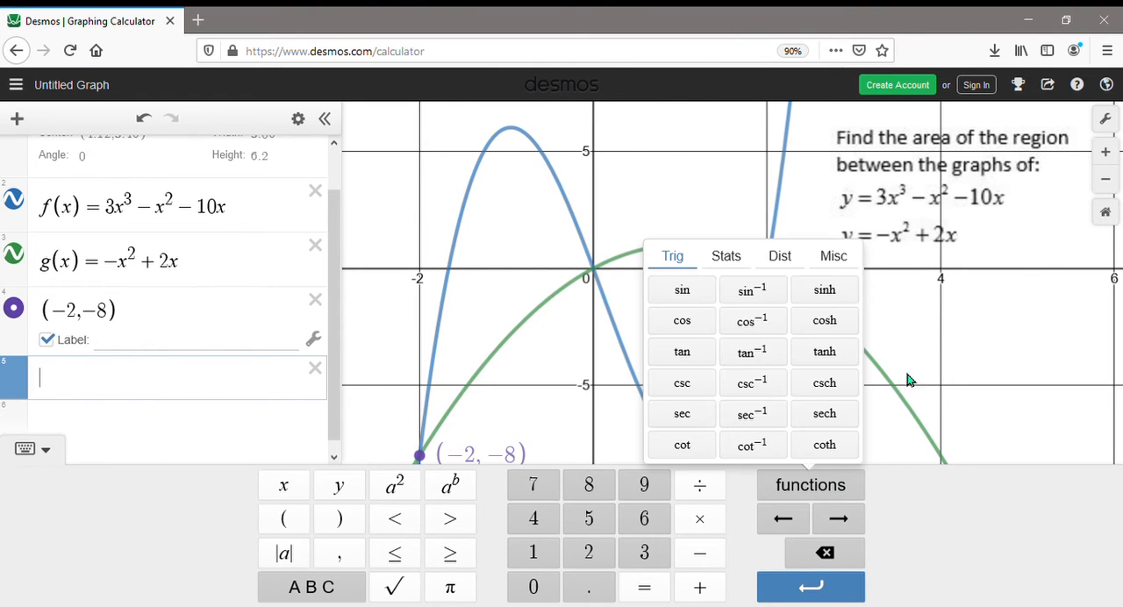
{"action": "left_click", "coordinate": [847, 261]}
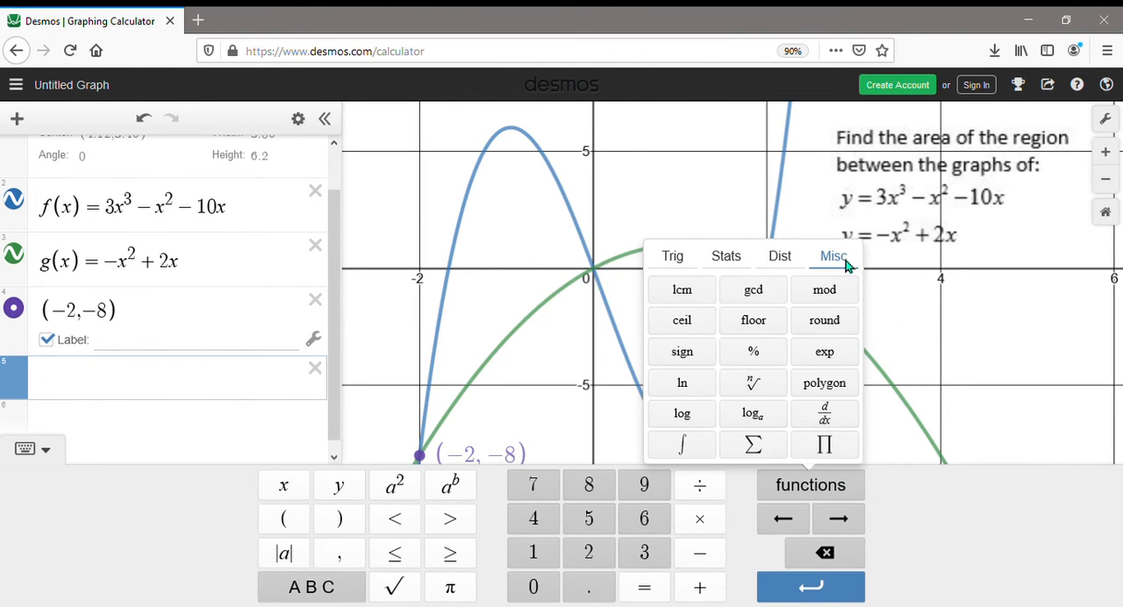
{"action": "left_click", "coordinate": [684, 447]}
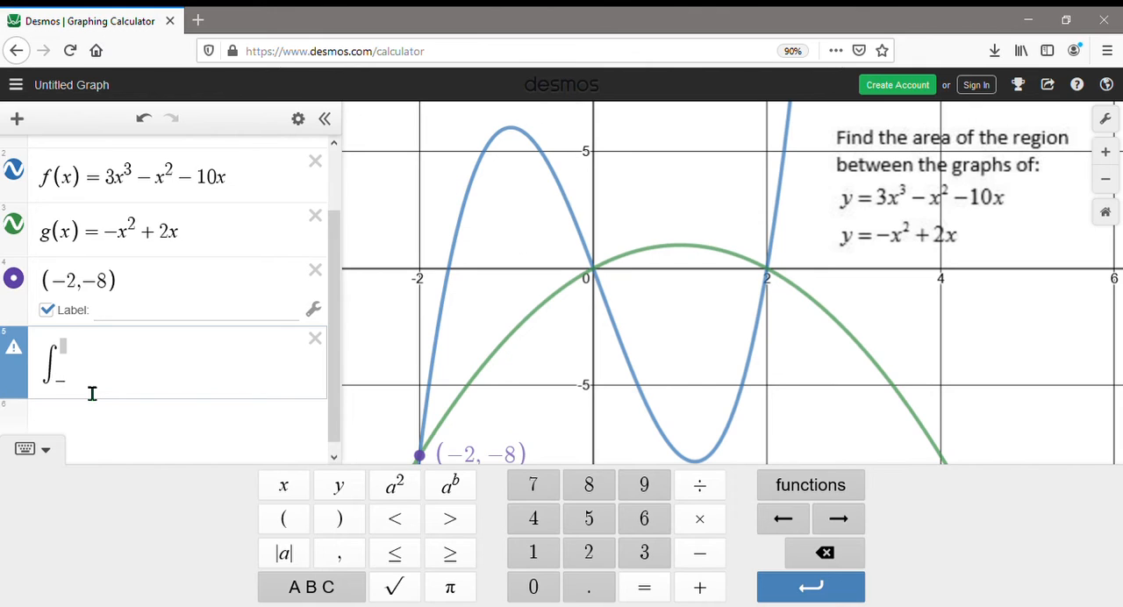
{"action": "type", "text": "2"}
{"action": "left_click", "coordinate": [79, 358]}
{"action": "type", "text": "0}("}
Step: Enter (f(x)-g(x))dx as the integrand of the integral from -2 to 0
{"action": "type", "text": "f(x)-g"}
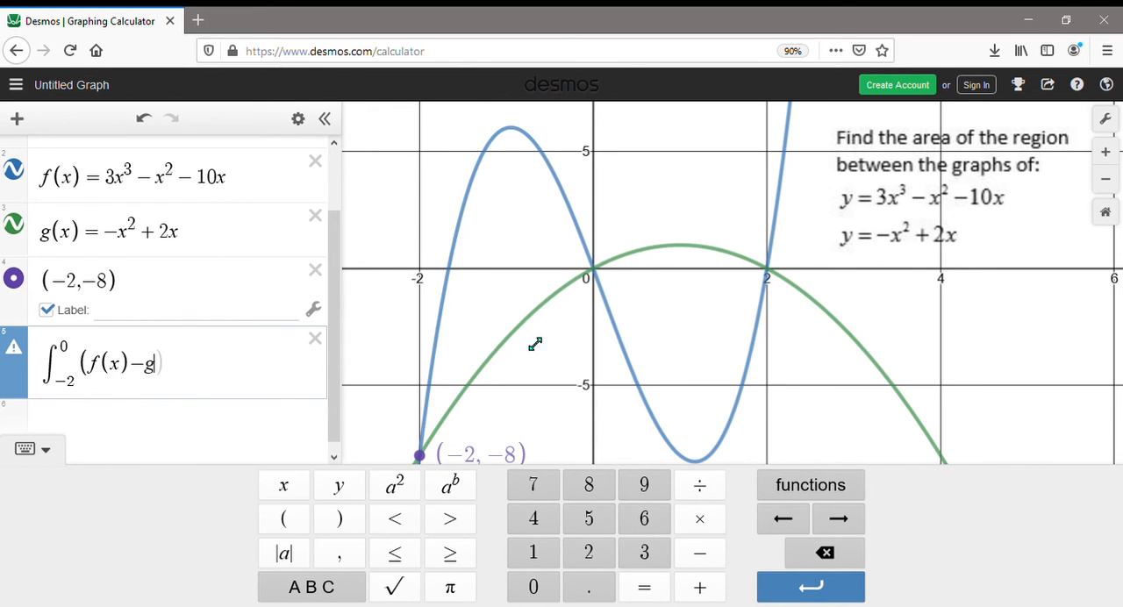
{"action": "type", "text": "(x))dx"}
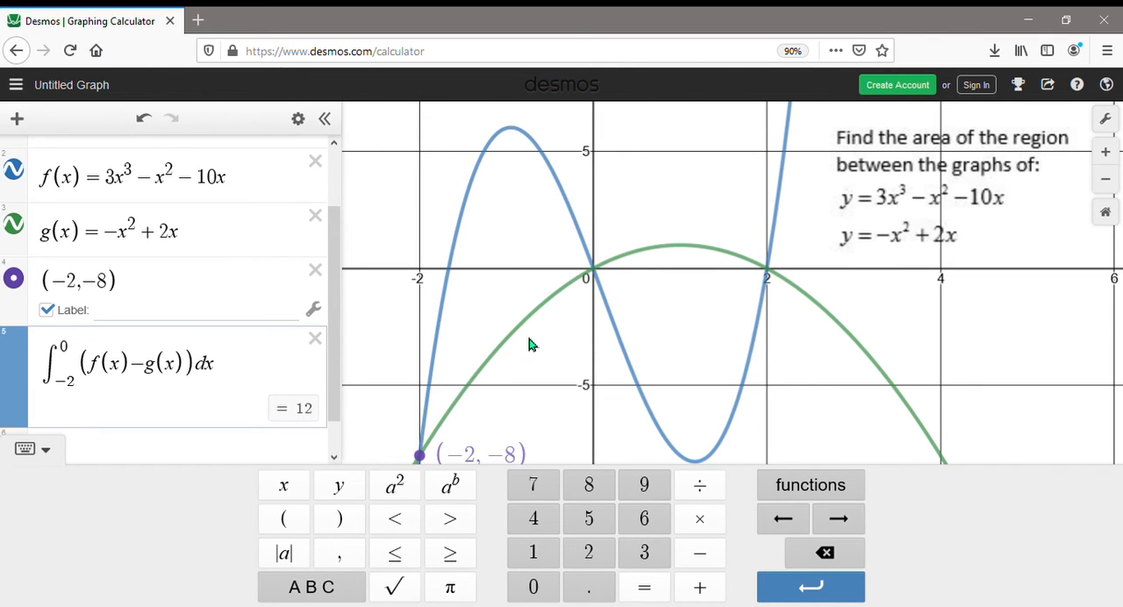
{"action": "type", "text": "+"}
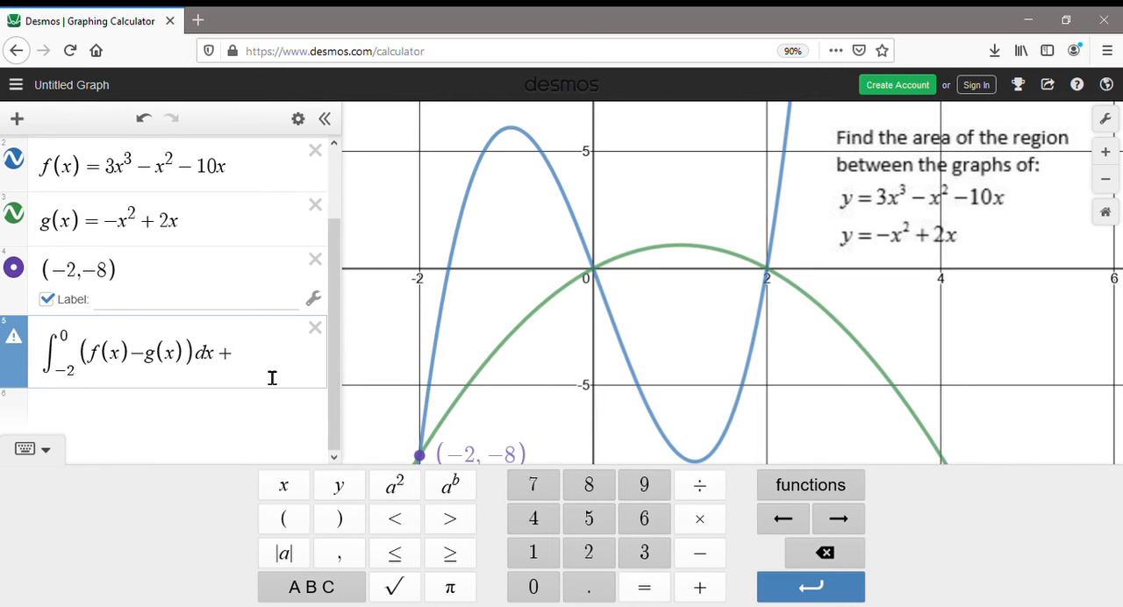
Step: Add a second definite integral with limits from 0 to 2 to the same expression
{"action": "left_click", "coordinate": [835, 494]}
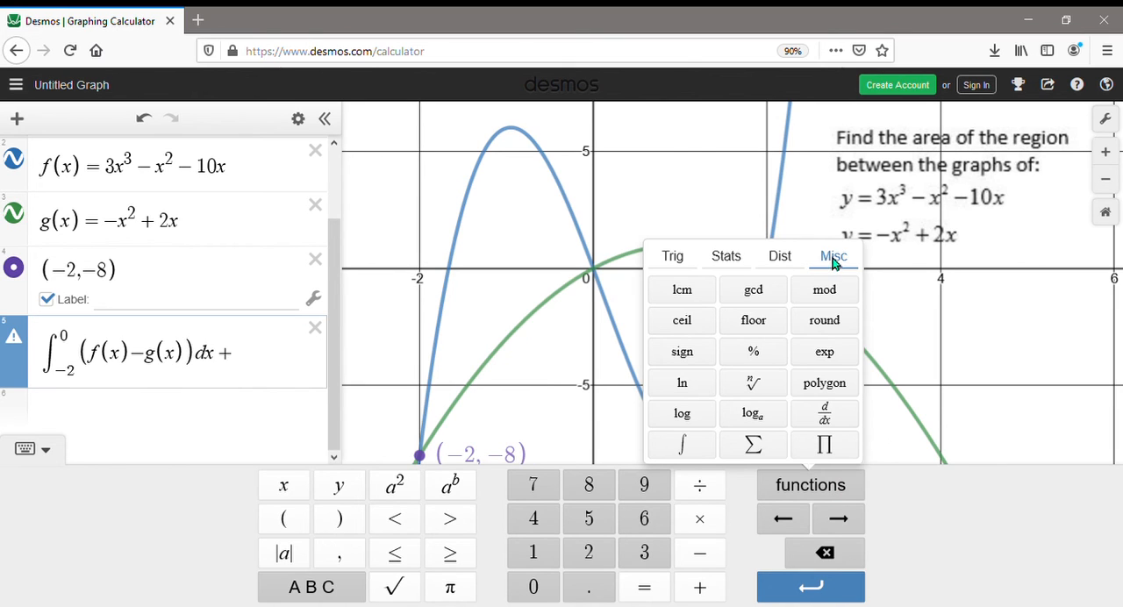
{"action": "left_click", "coordinate": [684, 451]}
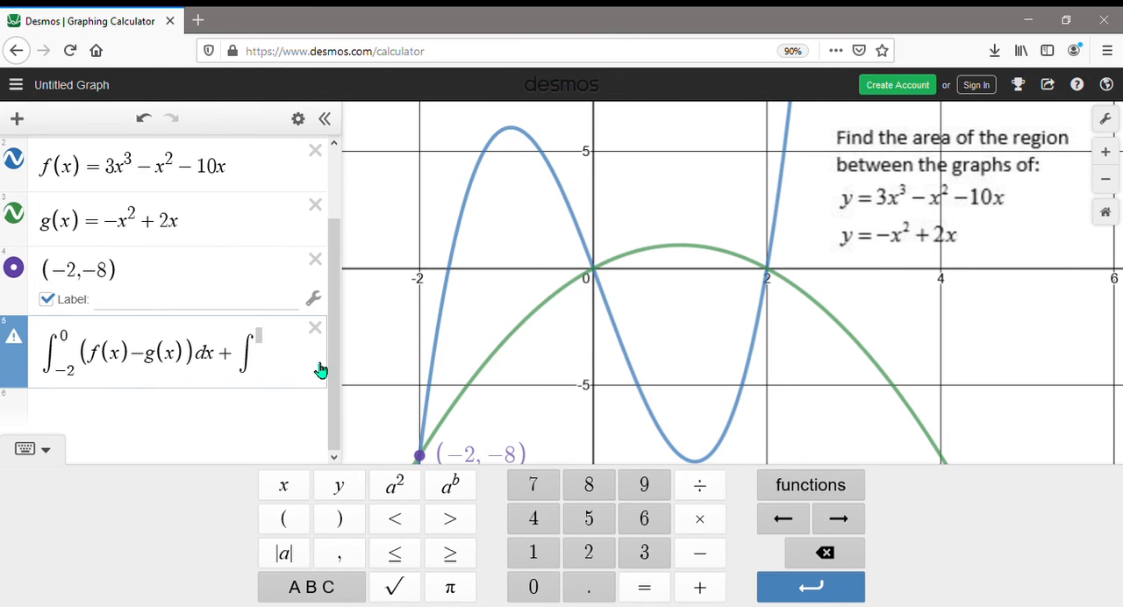
{"action": "type", "text": "0"}
{"action": "left_click", "coordinate": [274, 345]}
{"action": "type", "text": "2"}
{"action": "left_click", "coordinate": [287, 365]}
Step: Enter (g(x)-f(x))dx as the integrand of the second integral and leave the expression
{"action": "type", "text": "("}
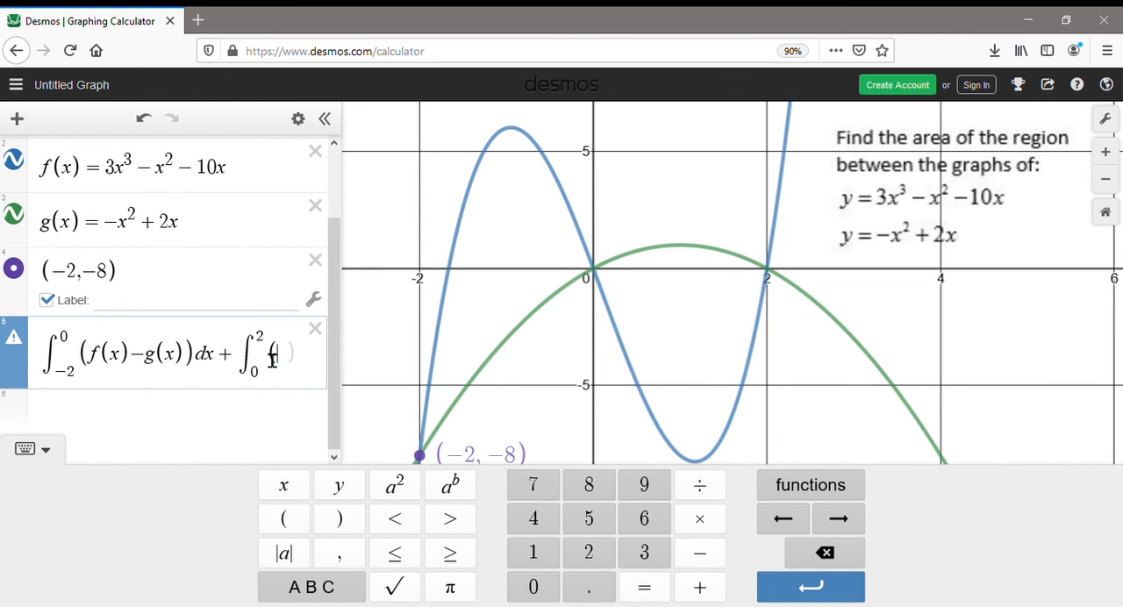
{"action": "type", "text": "g(x)"}
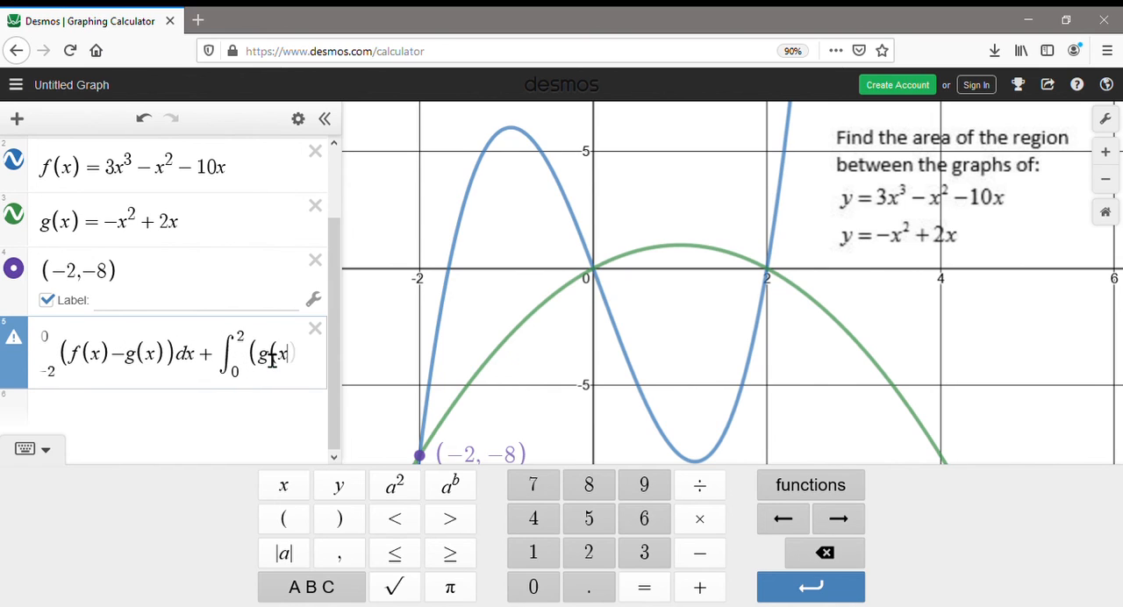
{"action": "type", "text": "-"}
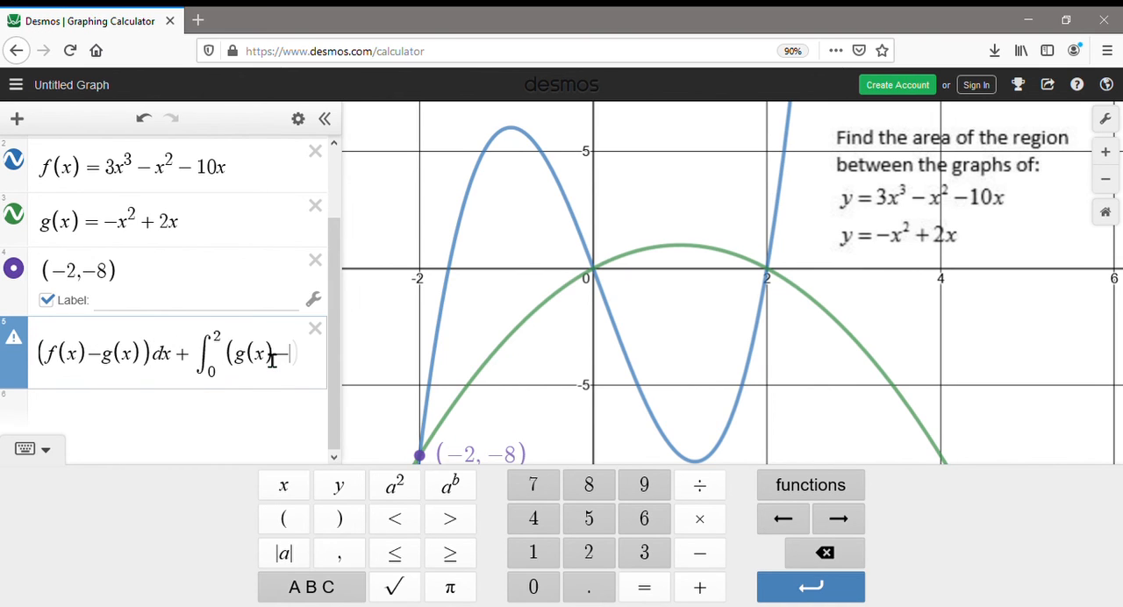
{"action": "type", "text": "f(x)"}
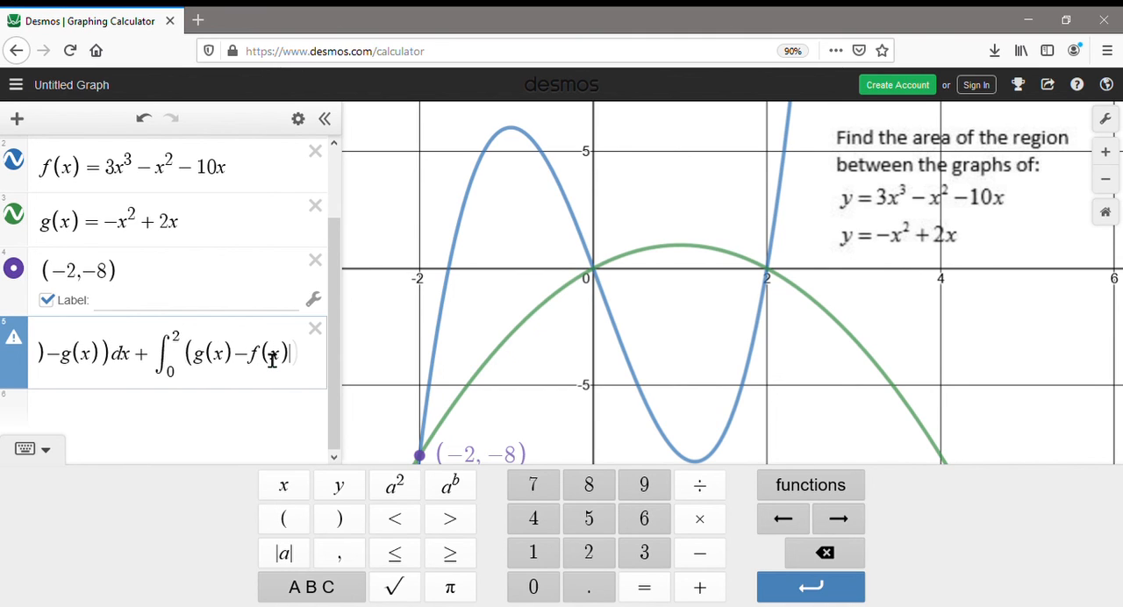
{"action": "type", "text": ")dx"}
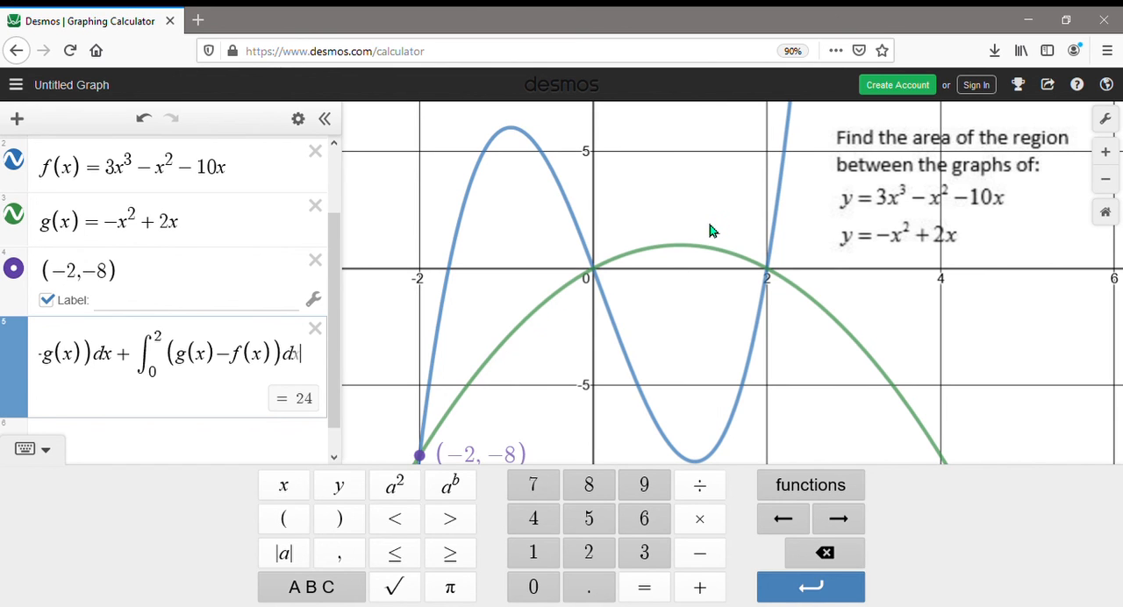
{"action": "left_click", "coordinate": [1059, 234]}
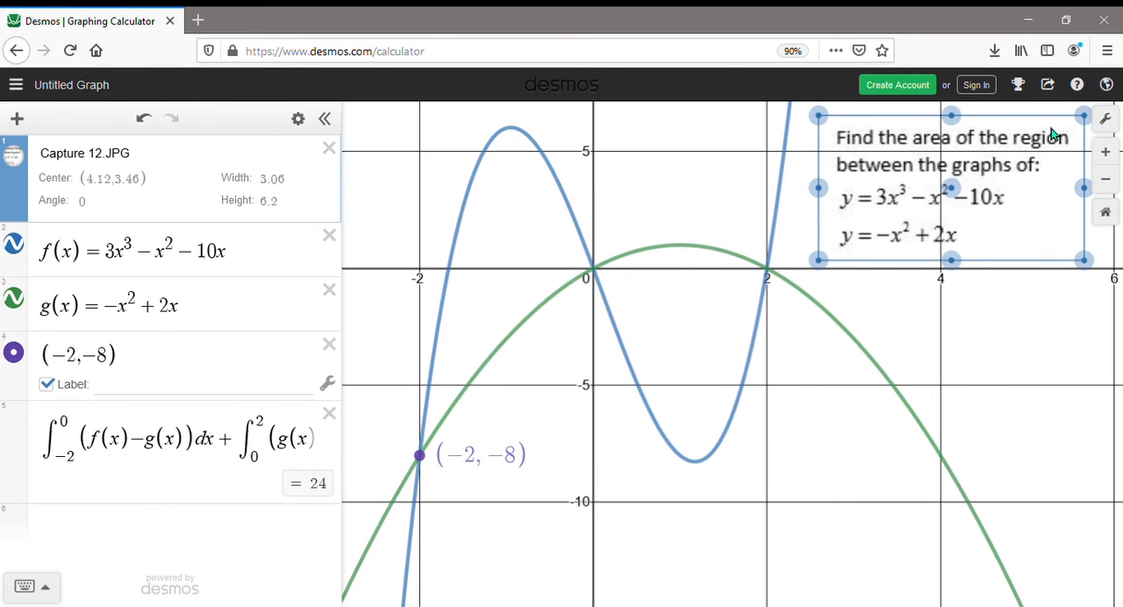